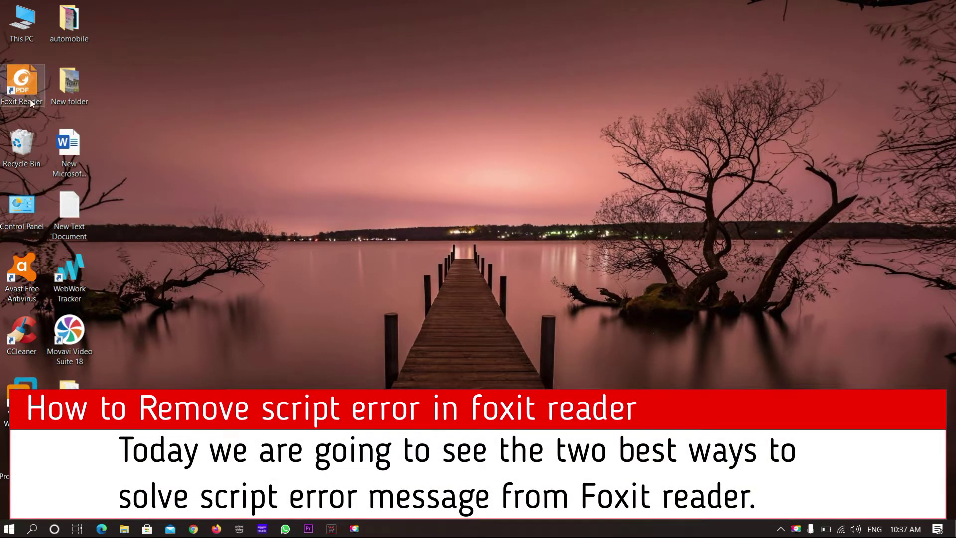
Disable the start page and advertisements in Foxit Reader's General preferences, then begin uninstalling Foxit Reader.
double_click(35, 102)
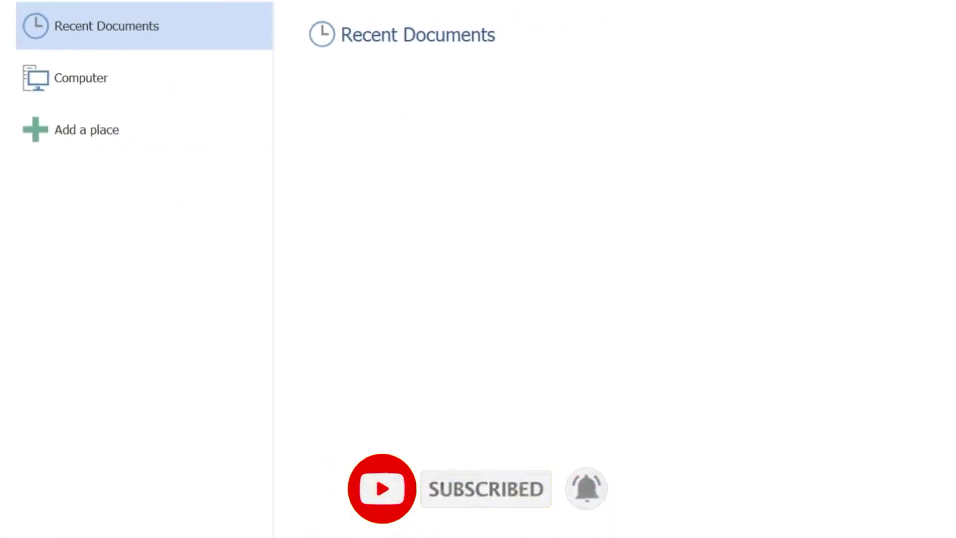
left_click(1, 234)
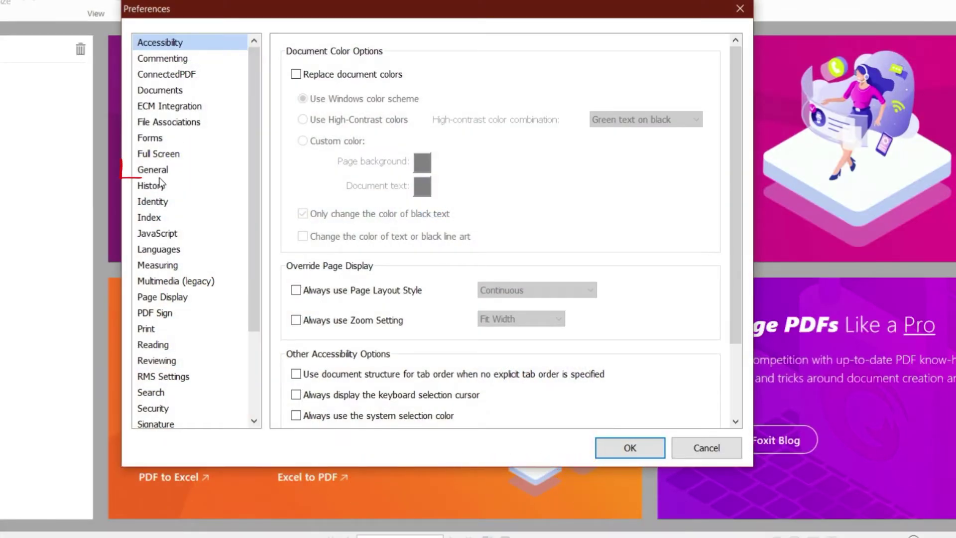
left_click(153, 170)
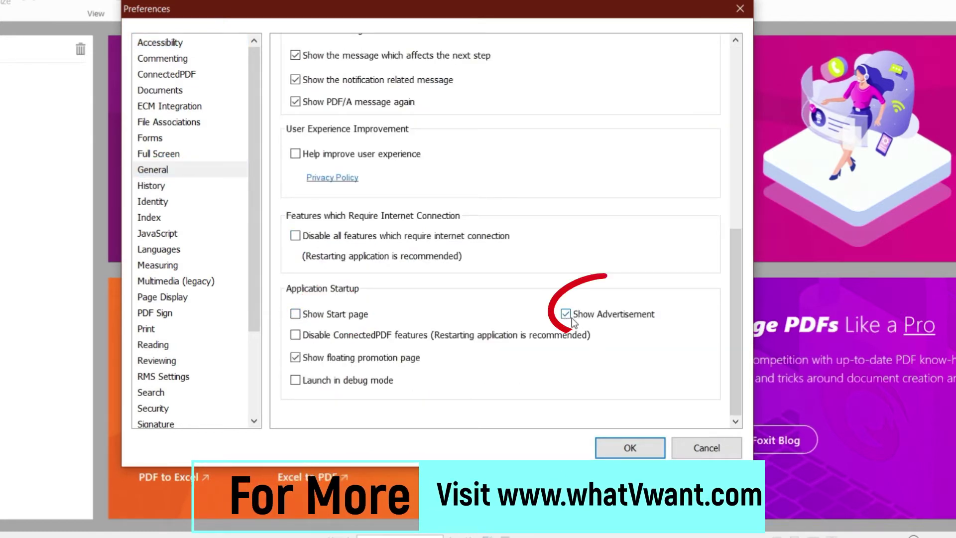
left_click(565, 314)
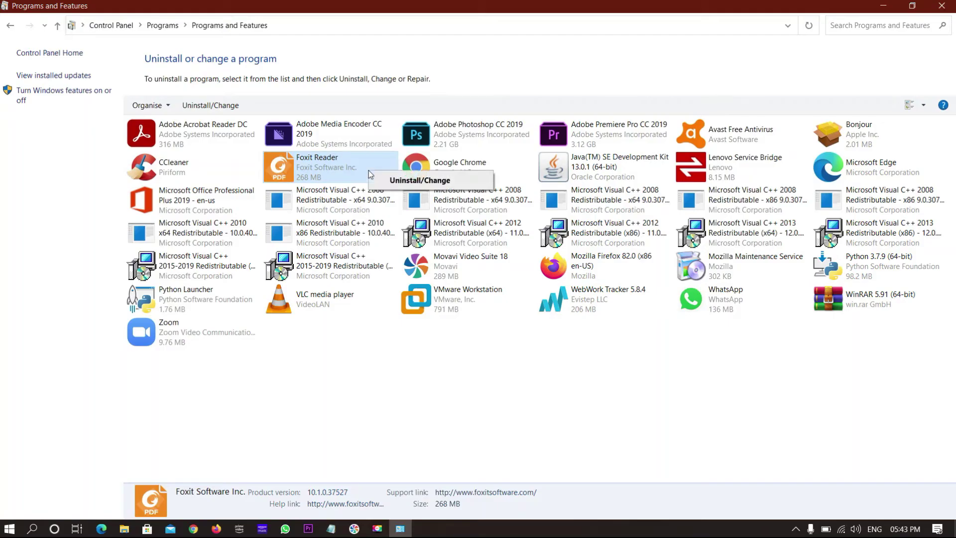
left_click(404, 180)
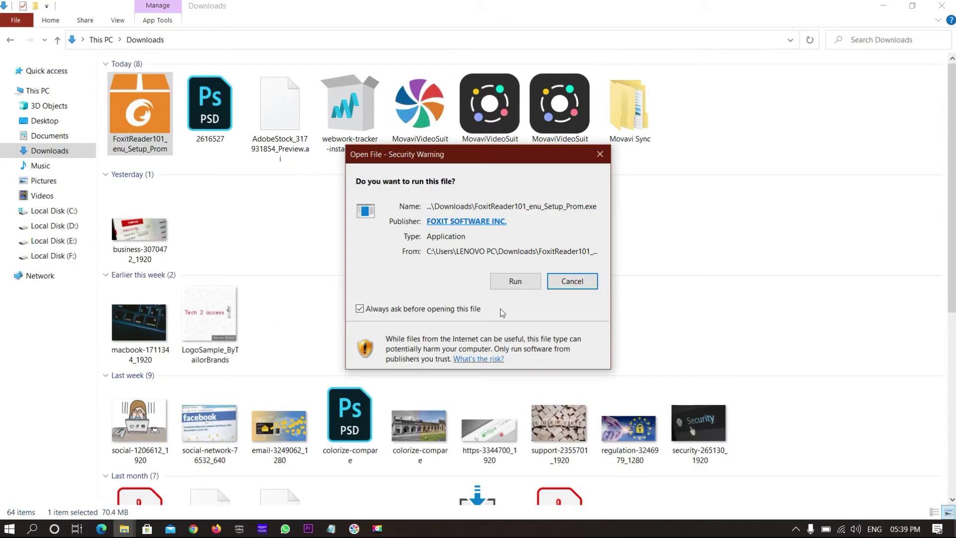
Run the downloaded Foxit Reader installer, advance two wizard pages, clear Safe Reading Mode, and start installing.
left_click(523, 283)
left_click(544, 364)
left_click(547, 365)
left_click(324, 264)
left_click(548, 365)
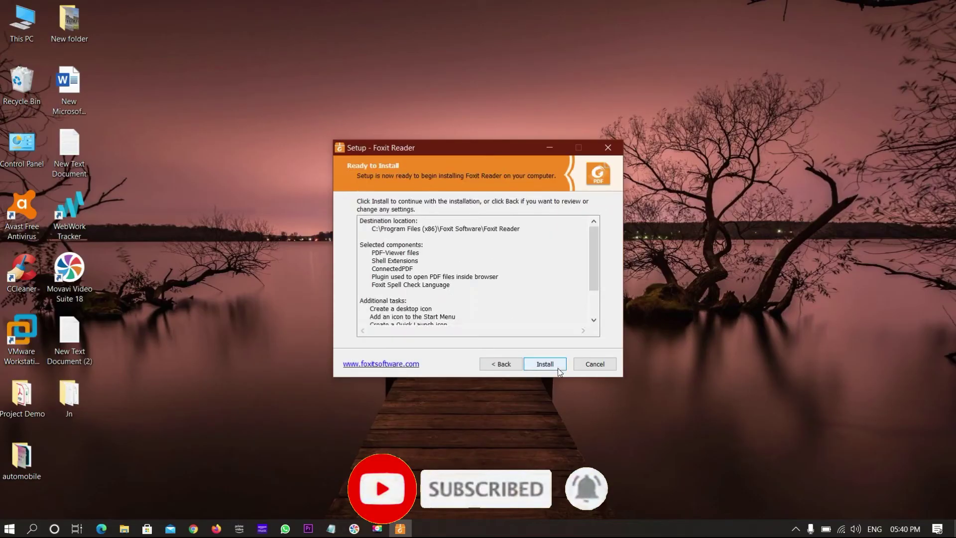